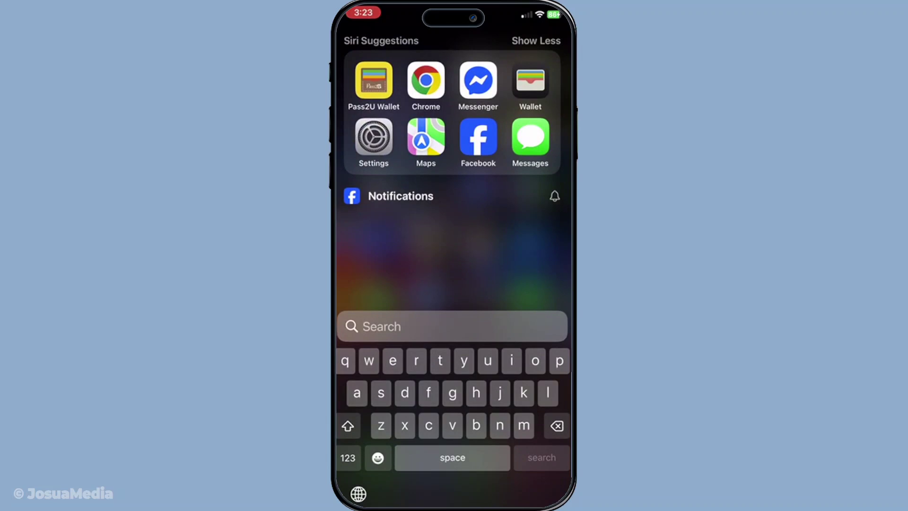
{"action": "type", "text": "wall"}
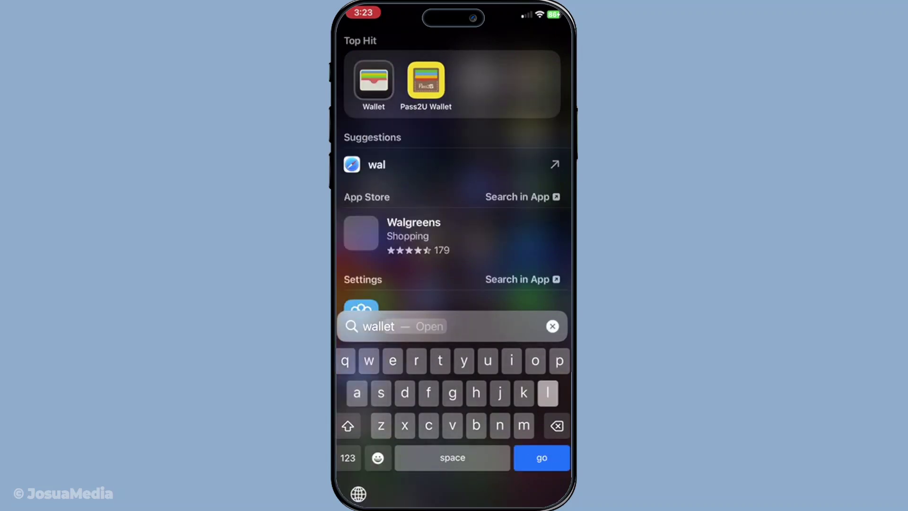
{"action": "type", "text": "et"}
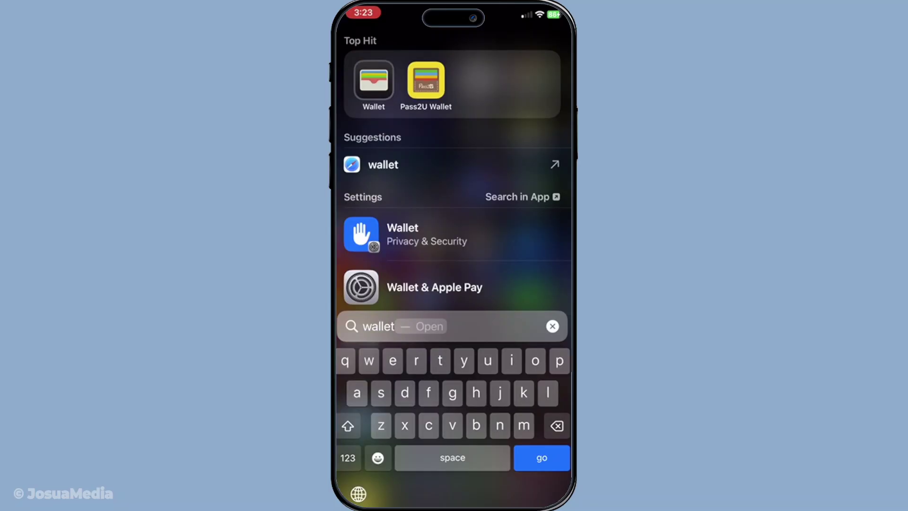
Open the Wallet app from the Spotlight 'wallet' search results.
{"action": "left_click", "coordinate": [373, 80]}
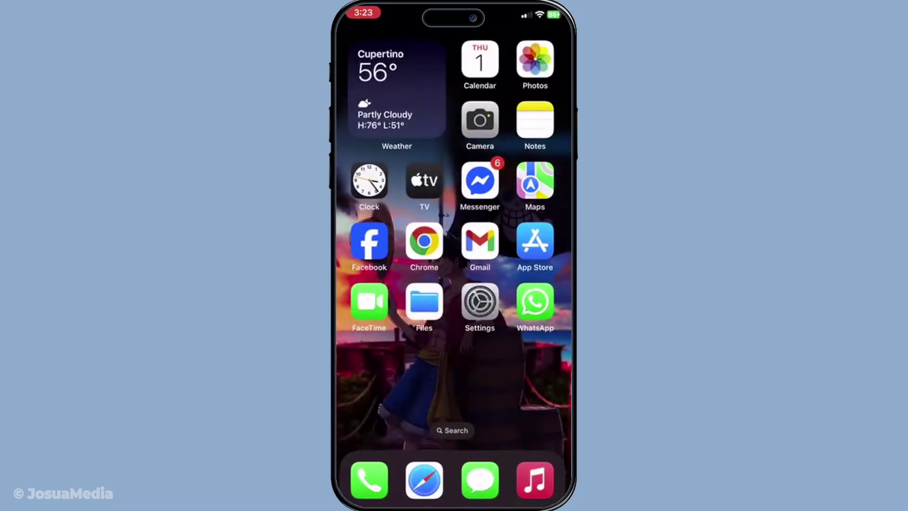
Go to Settings > Screen Time > Content & Privacy Restrictions.
{"action": "left_click", "coordinate": [479, 303]}
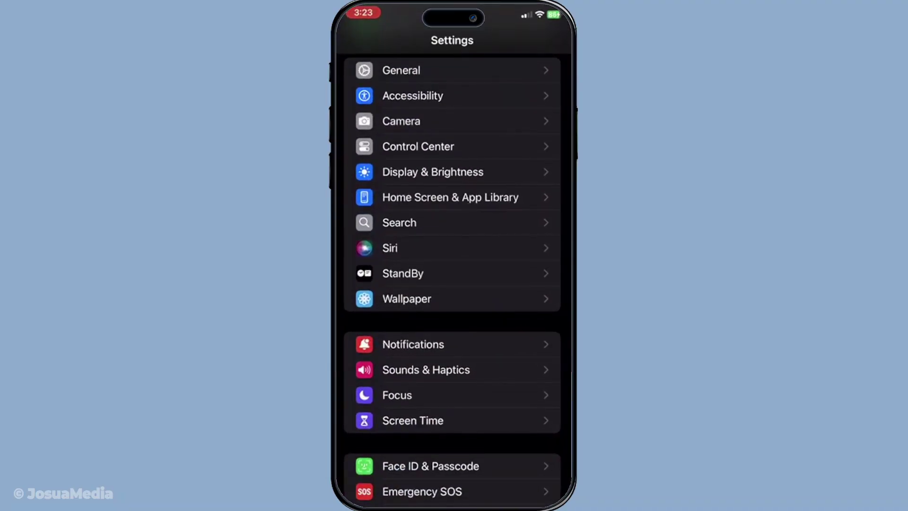
{"action": "left_click", "coordinate": [452, 420]}
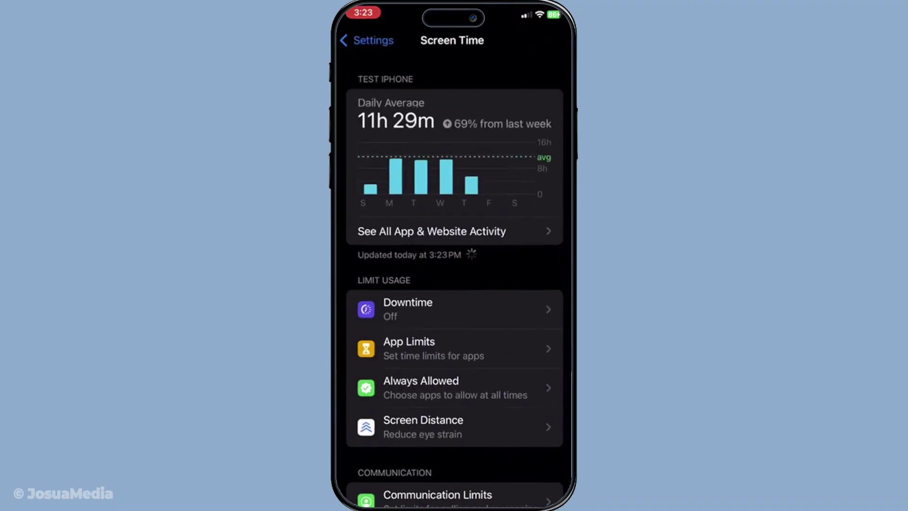
{"action": "scroll", "coordinate": [452, 284], "scroll_direction": "down", "scroll_amount": 5}
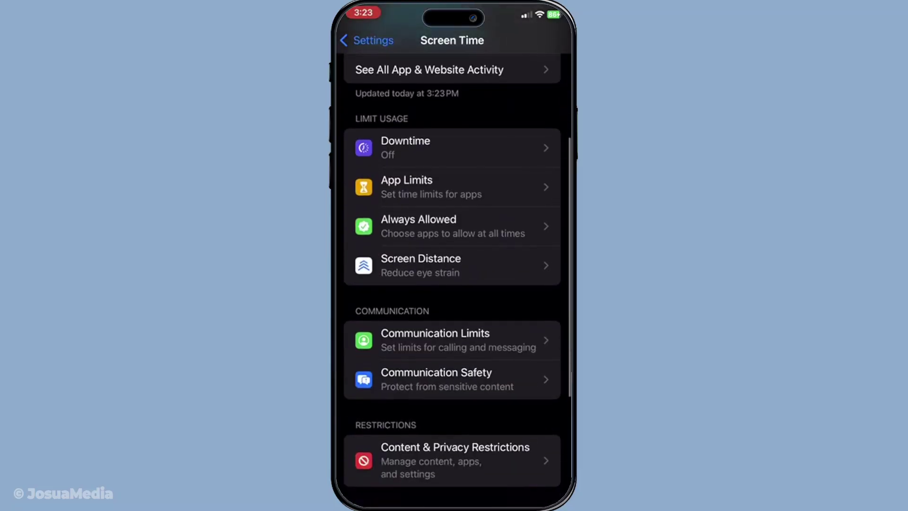
{"action": "scroll", "coordinate": [452, 283], "scroll_direction": "down", "scroll_amount": 4}
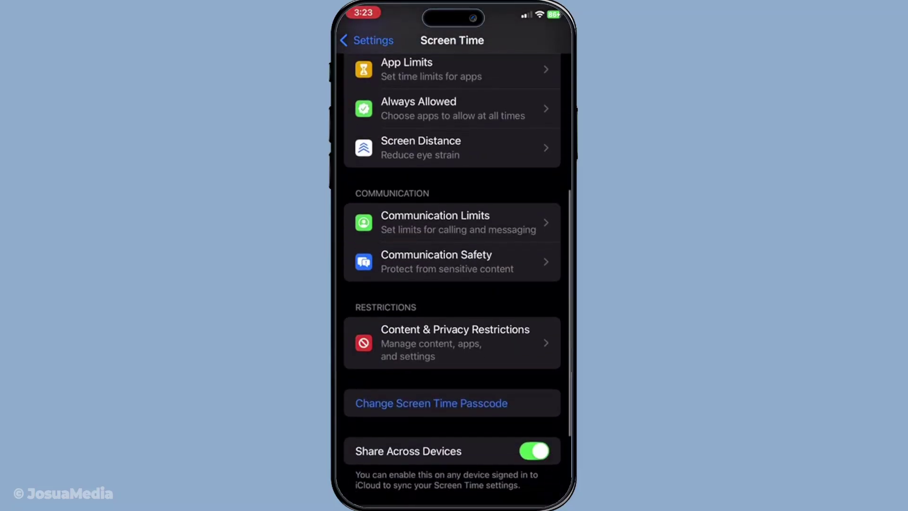
{"action": "left_click", "coordinate": [453, 342]}
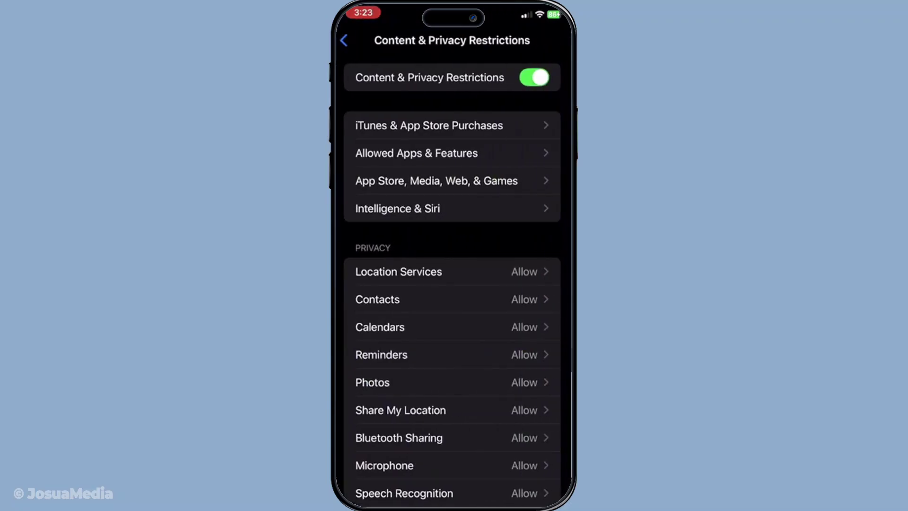
Verify Wallet is allowed in Allowed Apps & Features, then go back.
{"action": "left_click", "coordinate": [452, 154]}
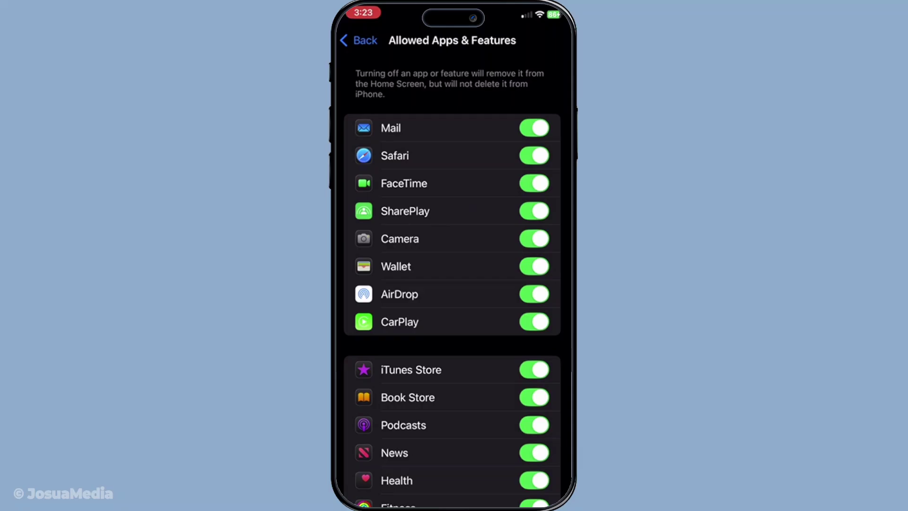
{"action": "left_click", "coordinate": [358, 40]}
{"action": "left_click", "coordinate": [358, 40]}
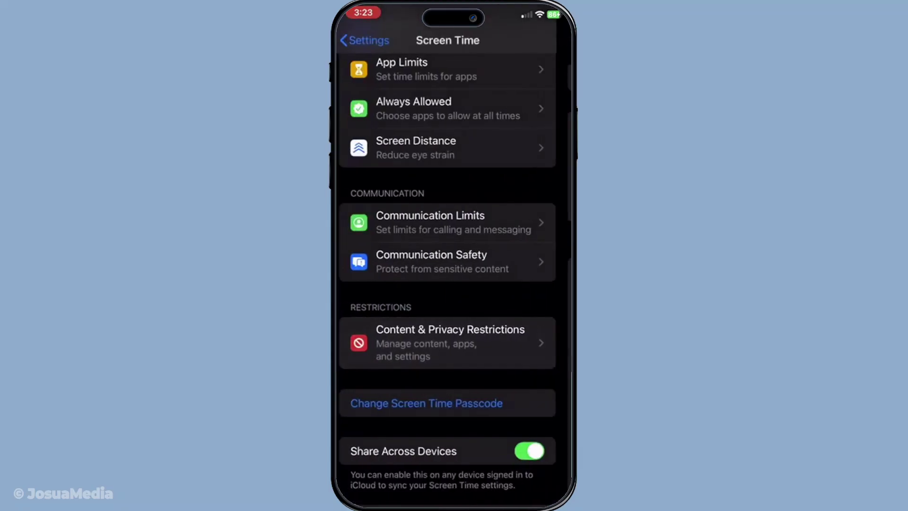
{"action": "left_click_drag", "start_coordinate": [454, 500], "coordinate": [455, 284]}
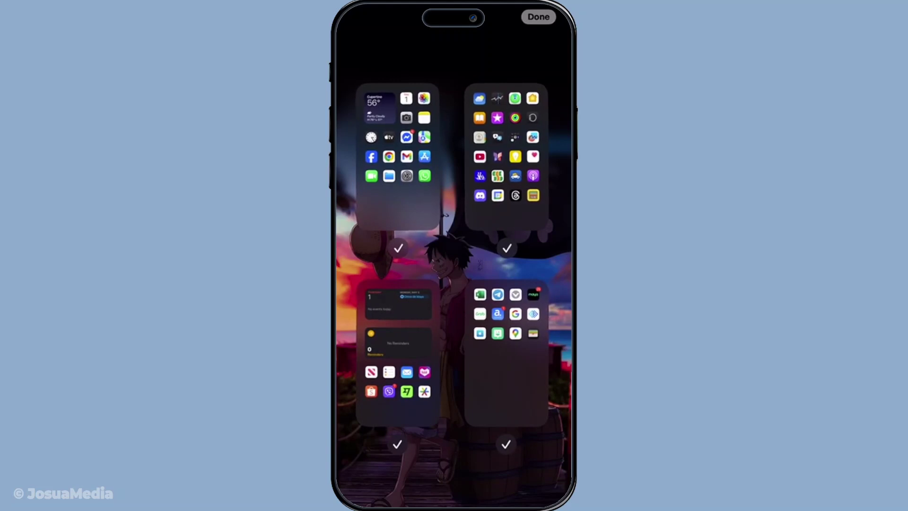
{"action": "left_click", "coordinate": [397, 157]}
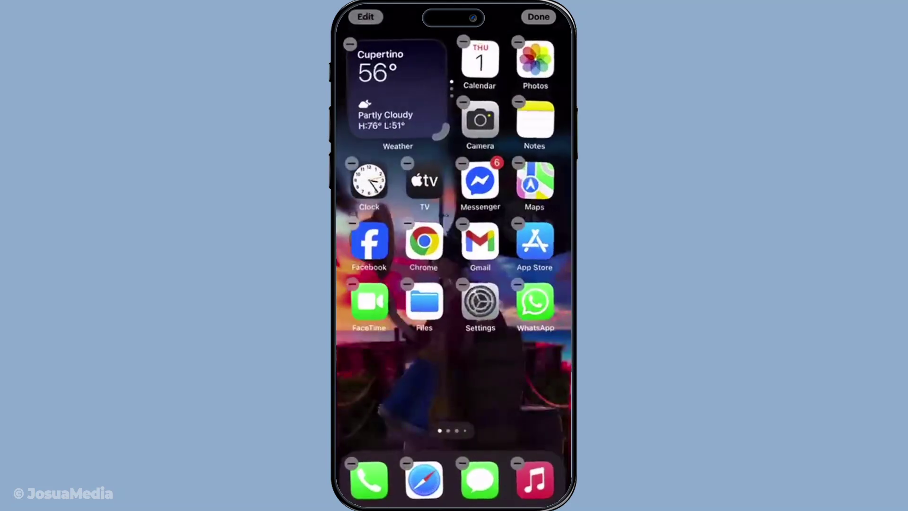
{"action": "left_click", "coordinate": [538, 17]}
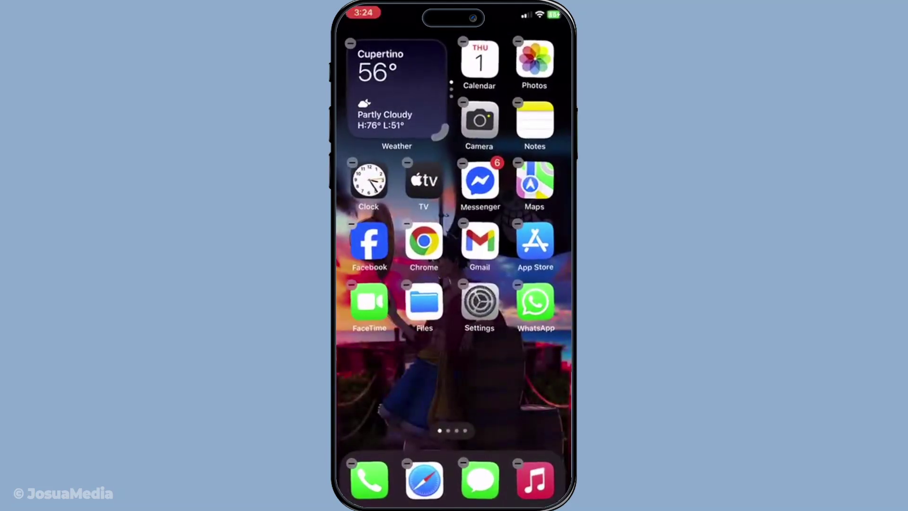
{"action": "left_click", "coordinate": [480, 305]}
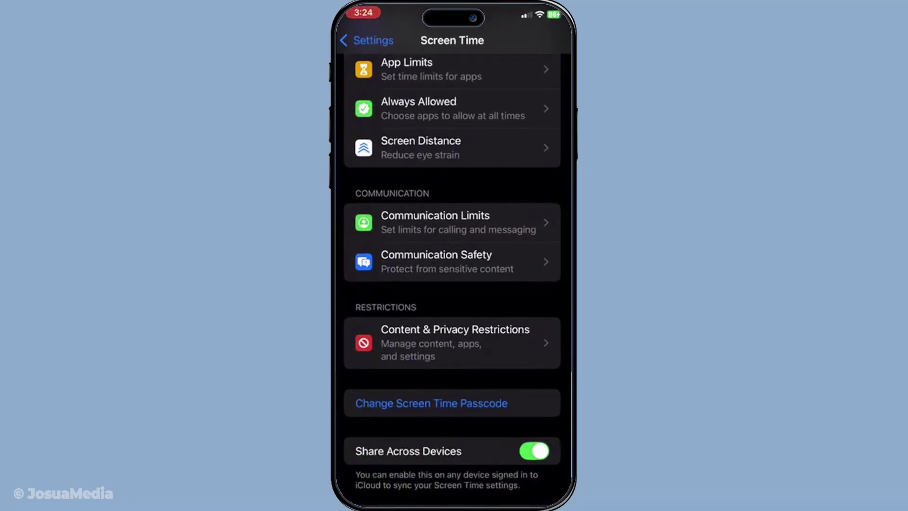
Go to General > Language & Region to confirm the Region is United States.
{"action": "left_click", "coordinate": [369, 40]}
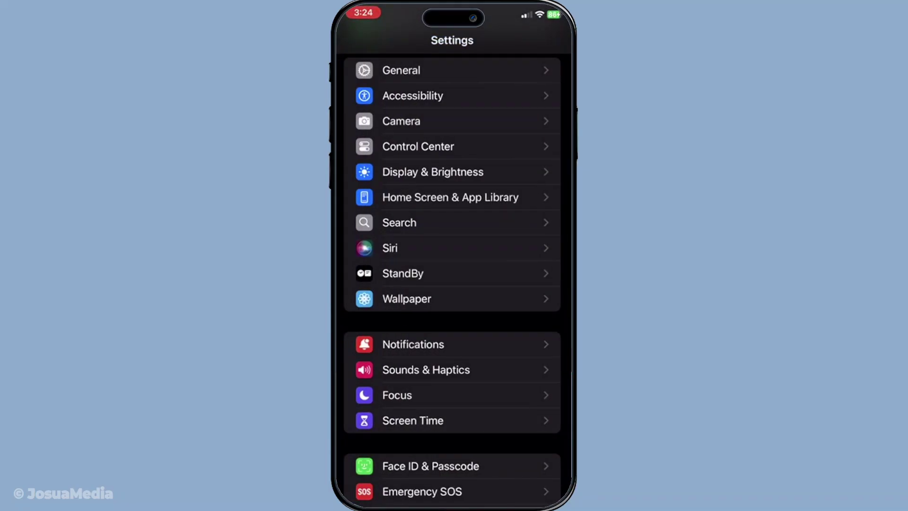
{"action": "left_click", "coordinate": [451, 71]}
{"action": "scroll", "coordinate": [452, 284], "scroll_direction": "down", "scroll_amount": 2}
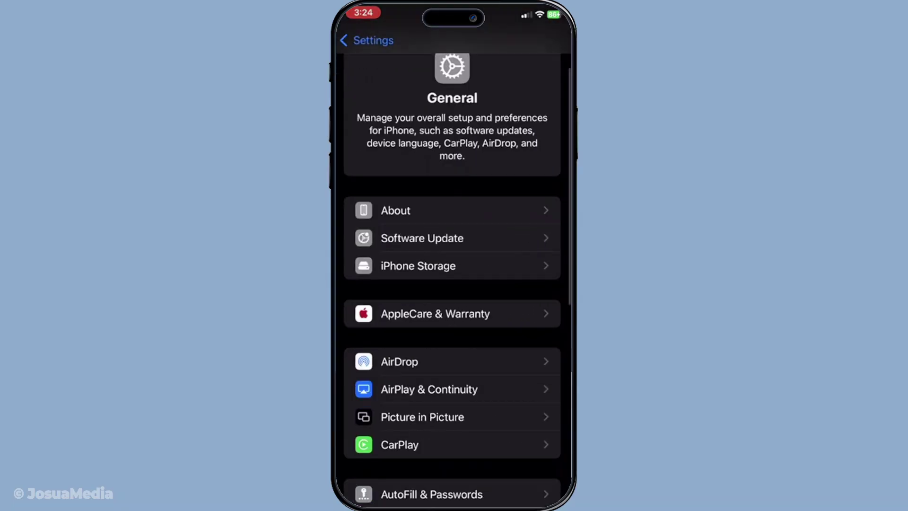
{"action": "scroll", "coordinate": [452, 284], "scroll_direction": "down", "scroll_amount": 5}
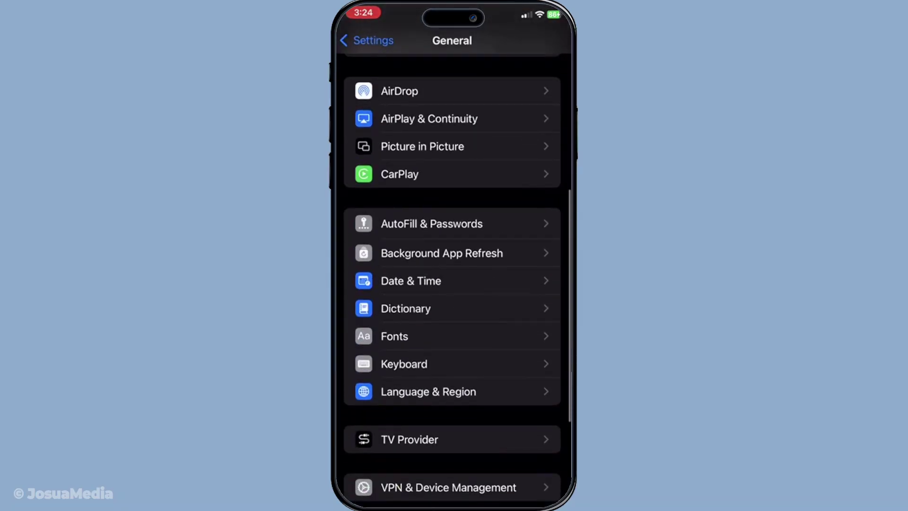
{"action": "left_click", "coordinate": [452, 392]}
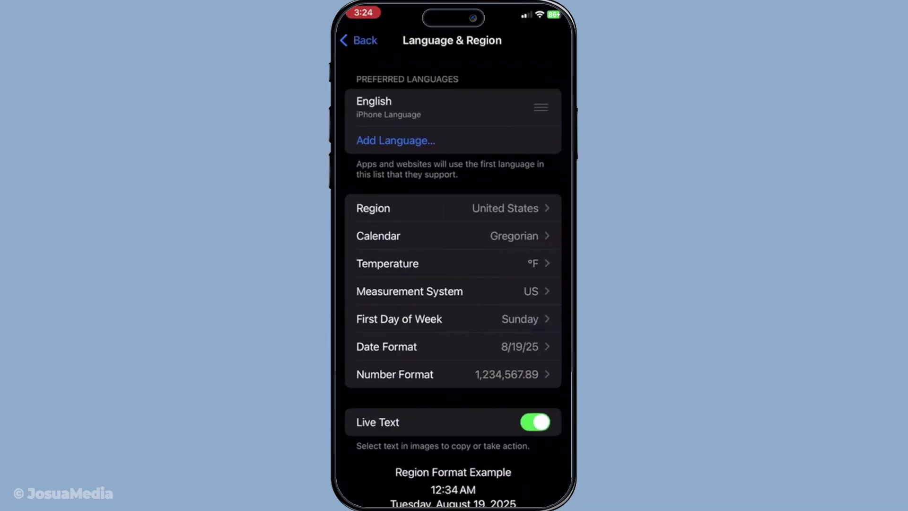